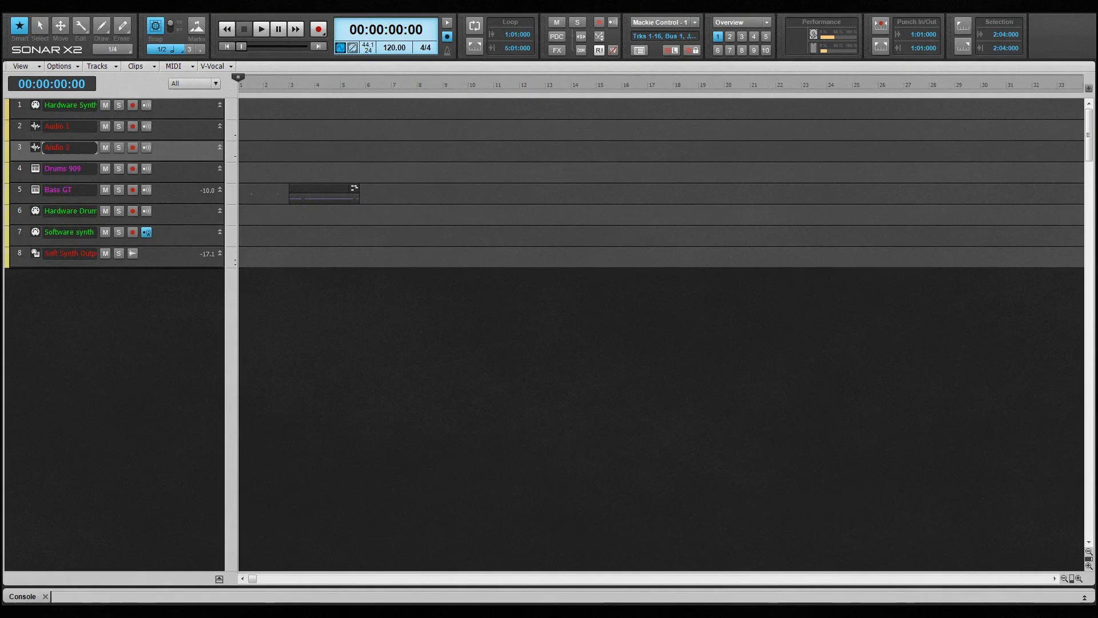
# - Open the Matrix View and load the Basic1 01.PTN drum pattern into row 1, column 1
pyautogui.click(60, 6)
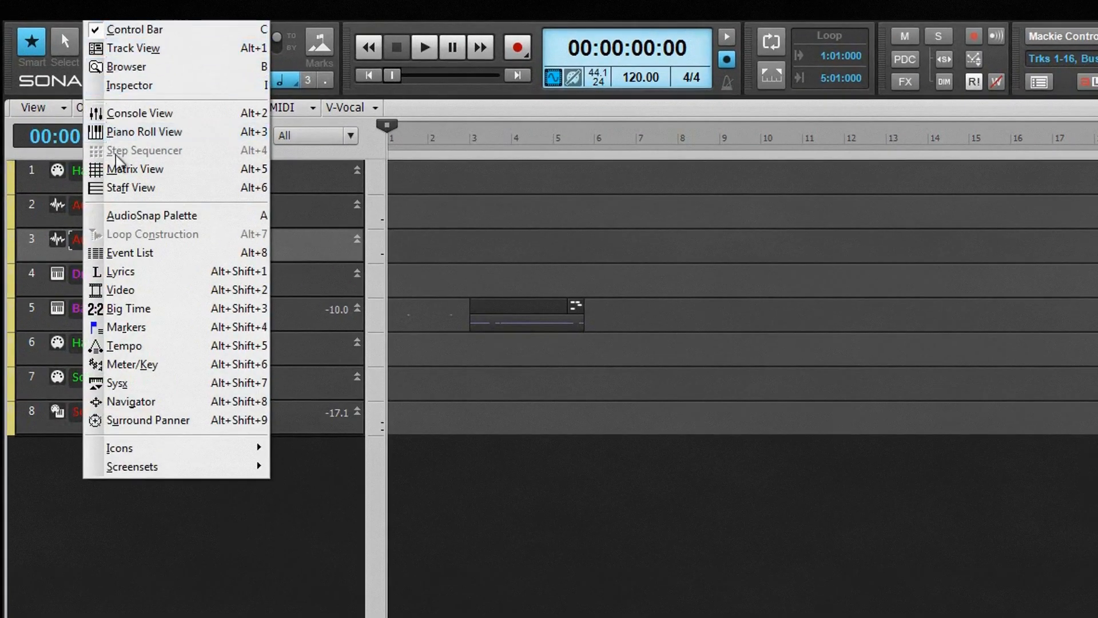
pyautogui.click(134, 168)
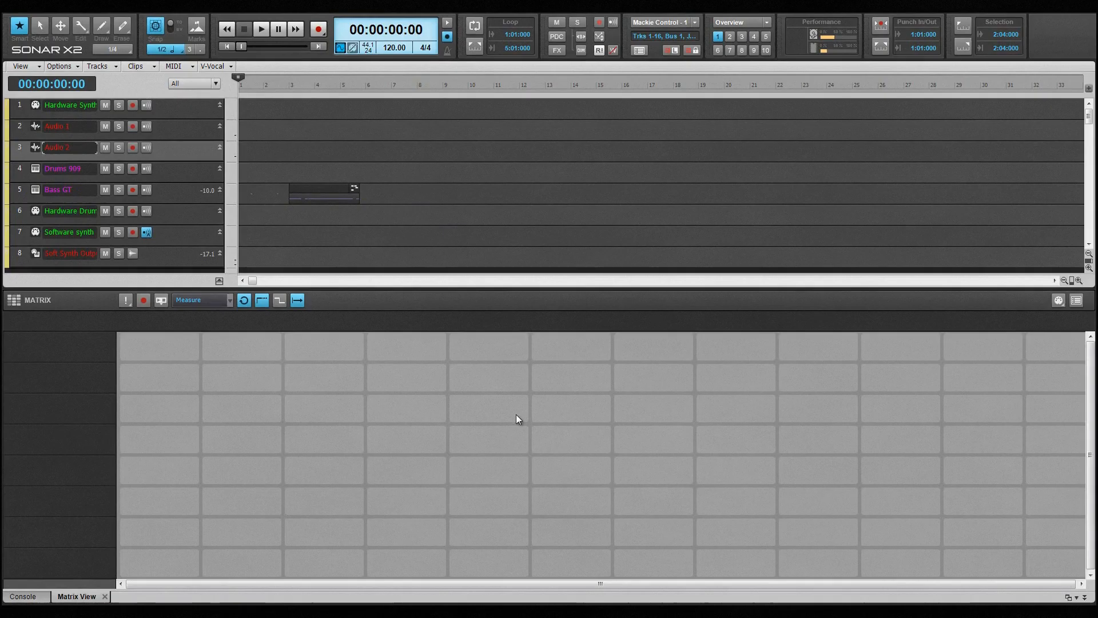
pyautogui.rightClick(165, 355)
pyautogui.click(164, 350)
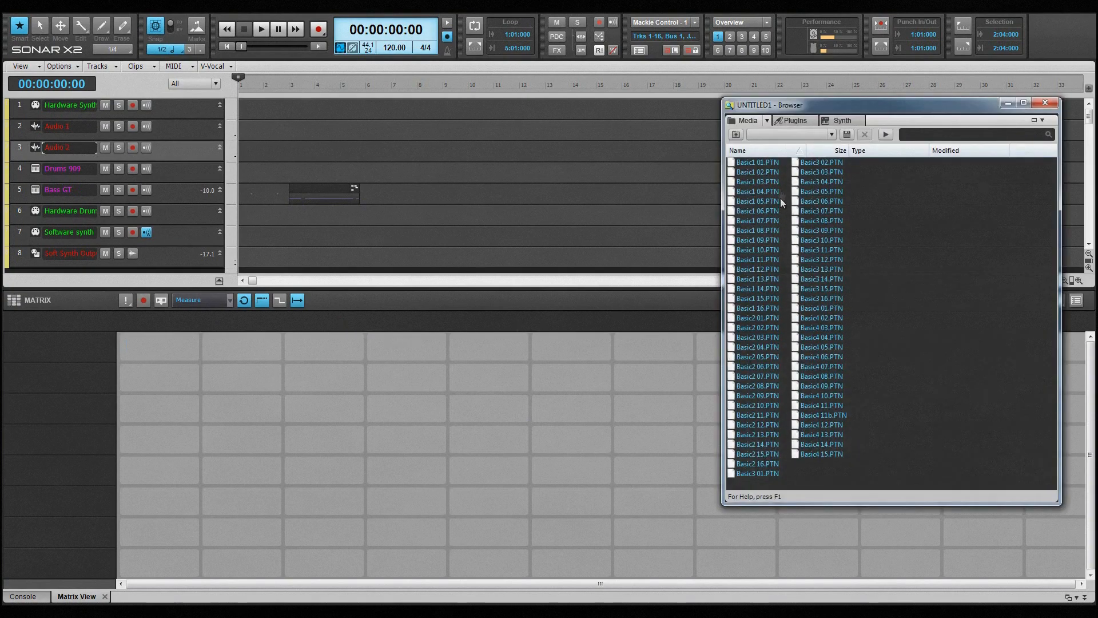
pyautogui.moveTo(765, 167); pyautogui.dragTo(143, 352)
# - Find Funk.Bass.01.PTN in the Funk folder of the Bass patterns and place it in row 2, column 2
pyautogui.click(736, 135)
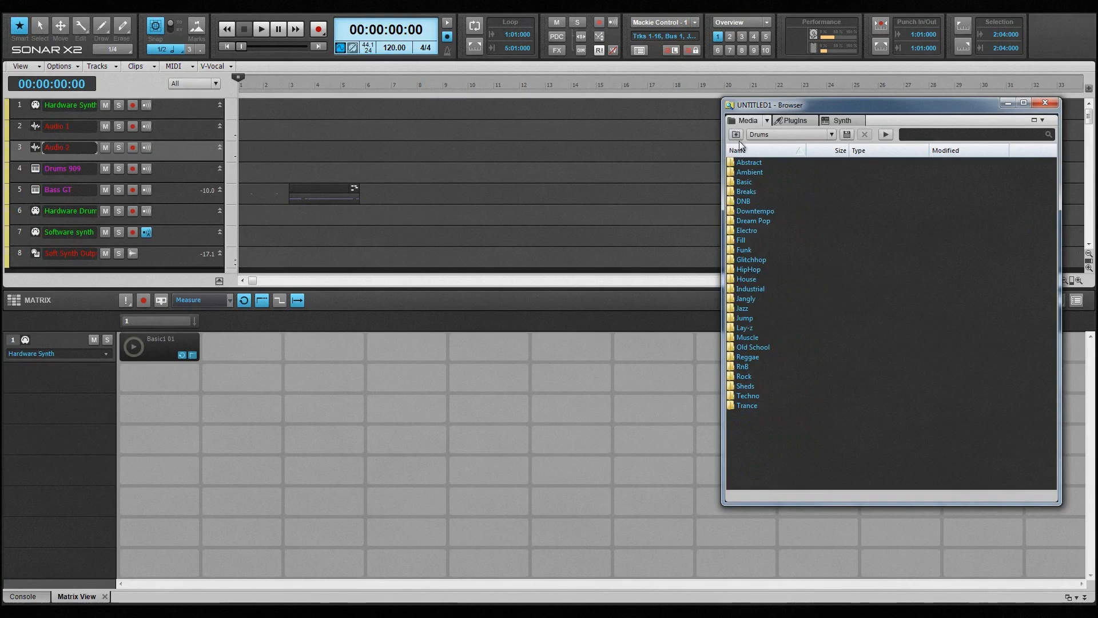
pyautogui.click(736, 135)
pyautogui.doubleClick(730, 182)
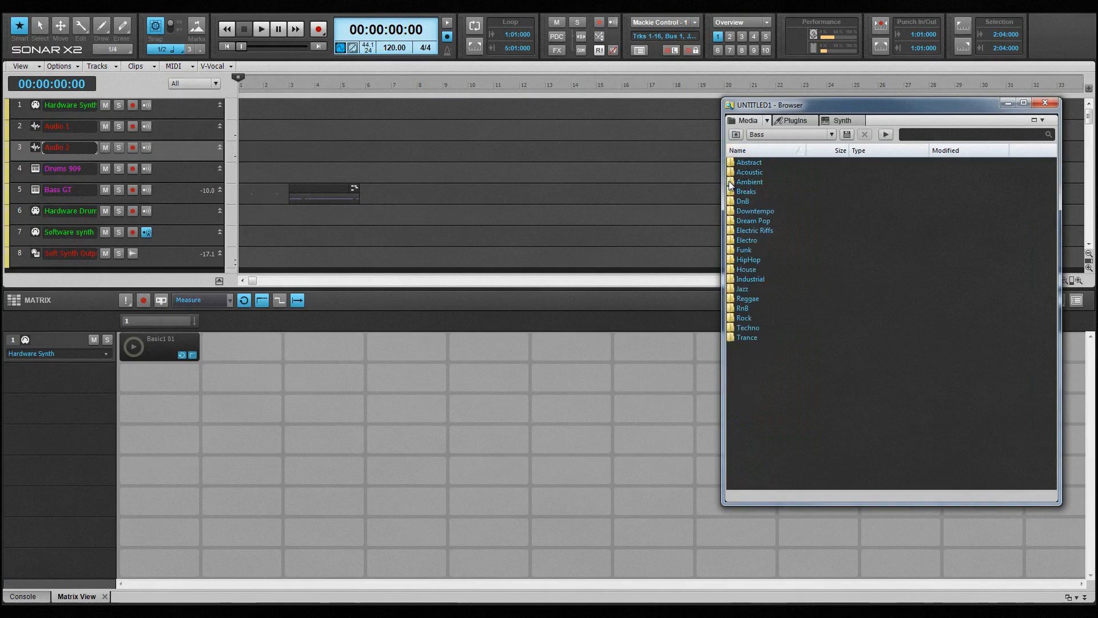
pyautogui.doubleClick(735, 250)
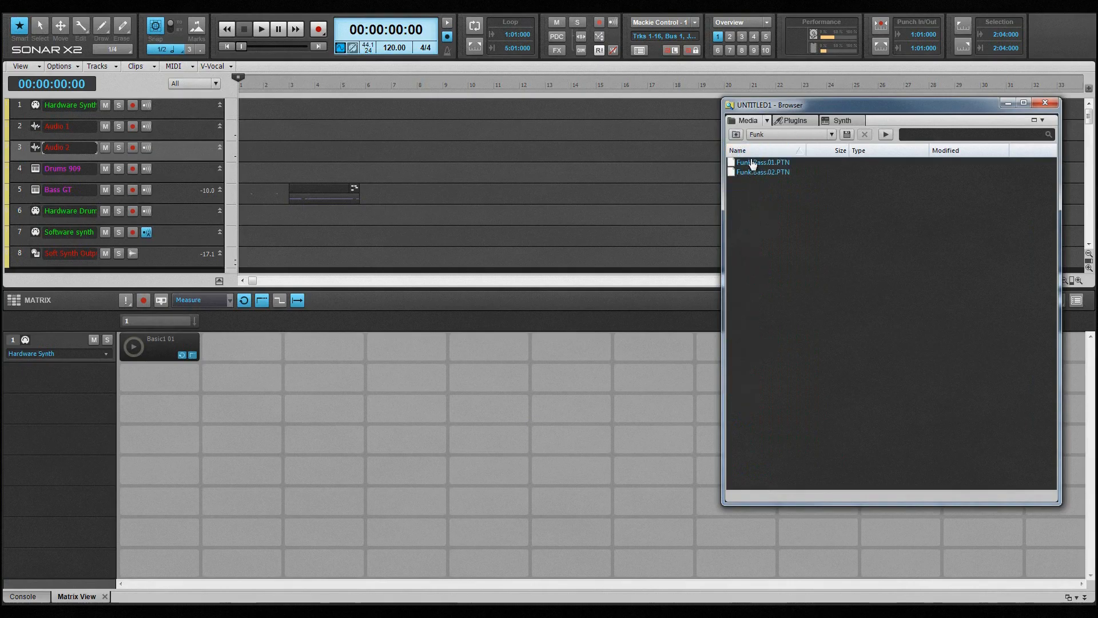
pyautogui.moveTo(746, 166); pyautogui.dragTo(217, 384)
# - Load RHB_80_B_LP03.rx2 from the Audio Library's Loopmasters rock and funk loops into row 3, column 1, and close the media browser
pyautogui.click(831, 134)
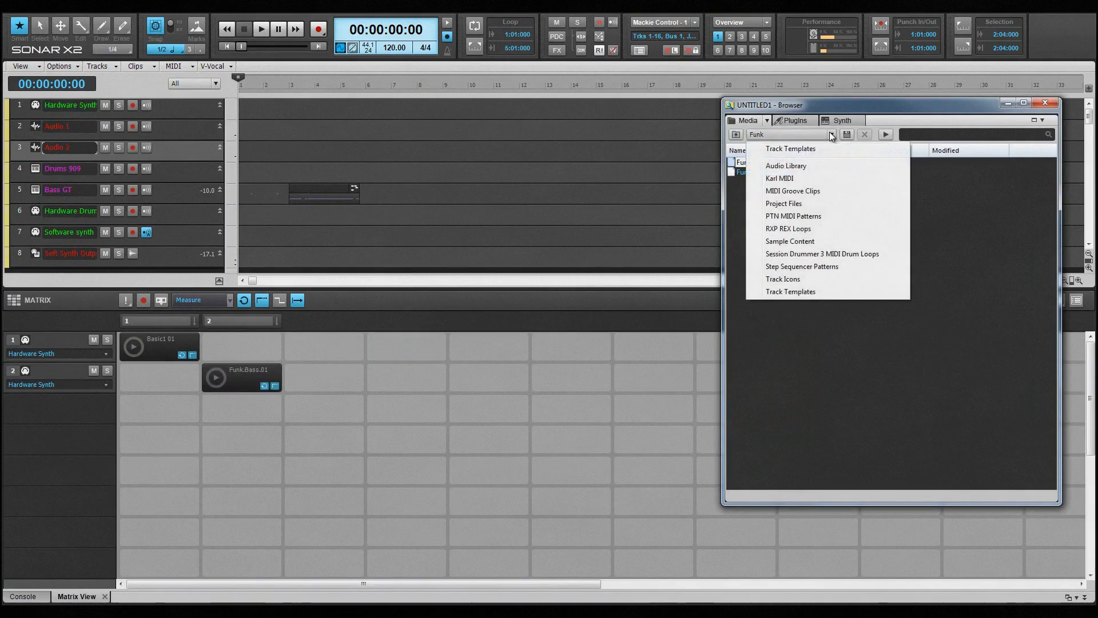
pyautogui.click(795, 168)
pyautogui.doubleClick(732, 172)
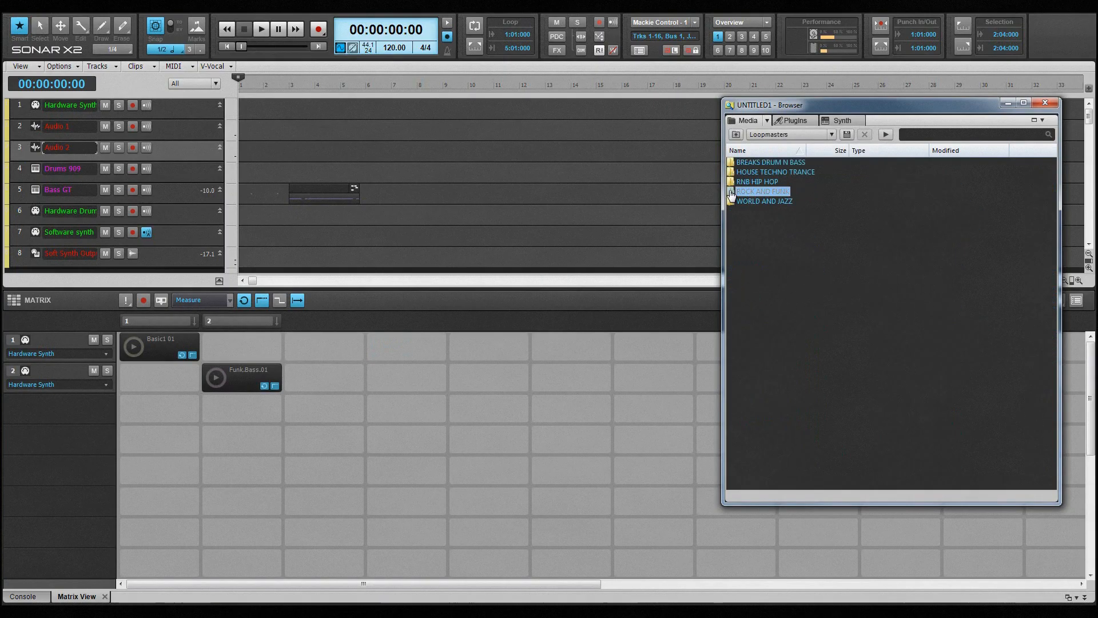
pyautogui.doubleClick(735, 191)
pyautogui.moveTo(745, 165); pyautogui.dragTo(145, 411)
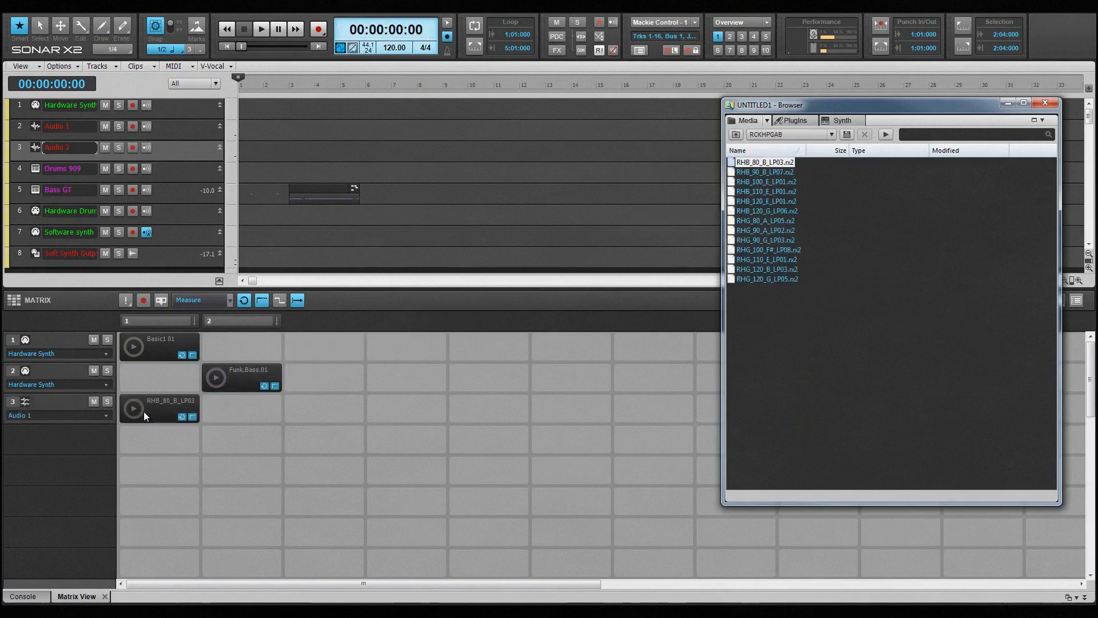
pyautogui.click(1045, 102)
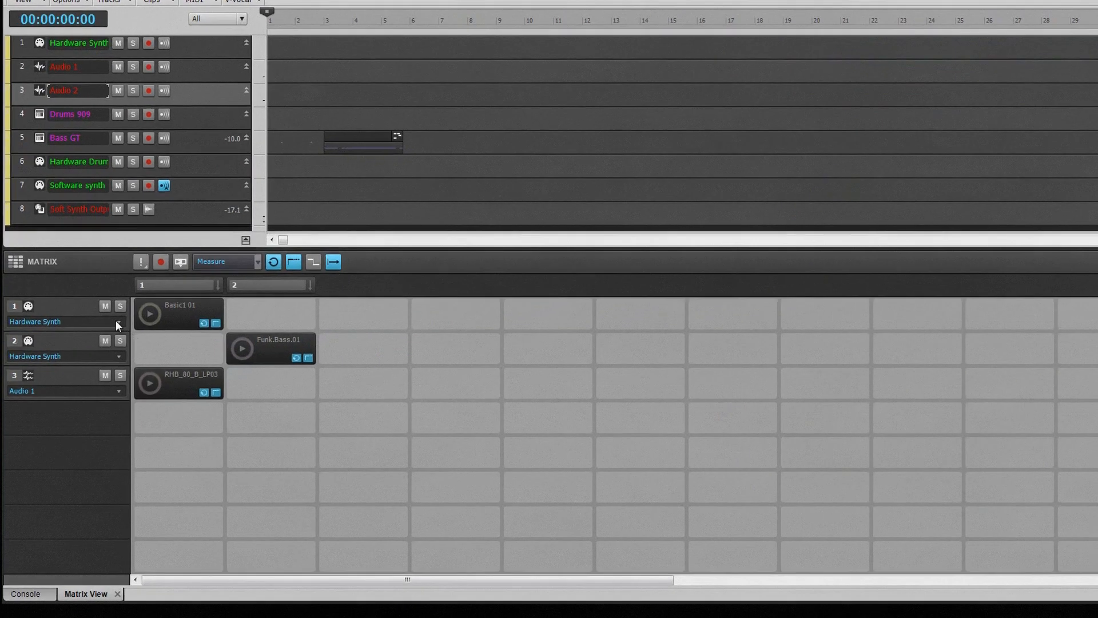
# - Route matrix row 1 to the Drums 909 track
pyautogui.click(116, 322)
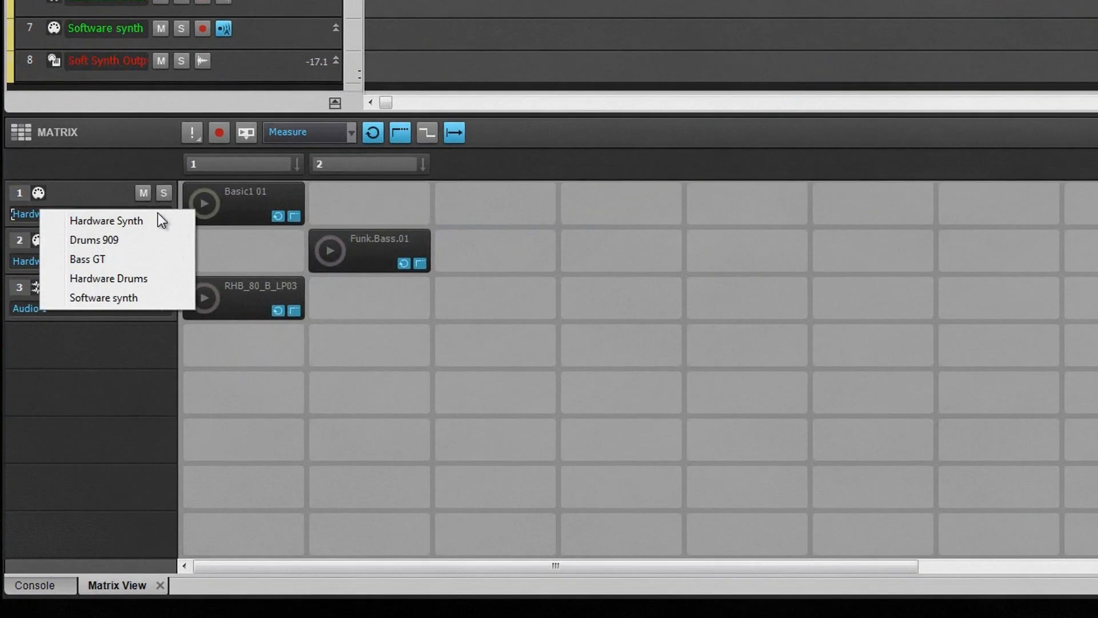
pyautogui.click(84, 342)
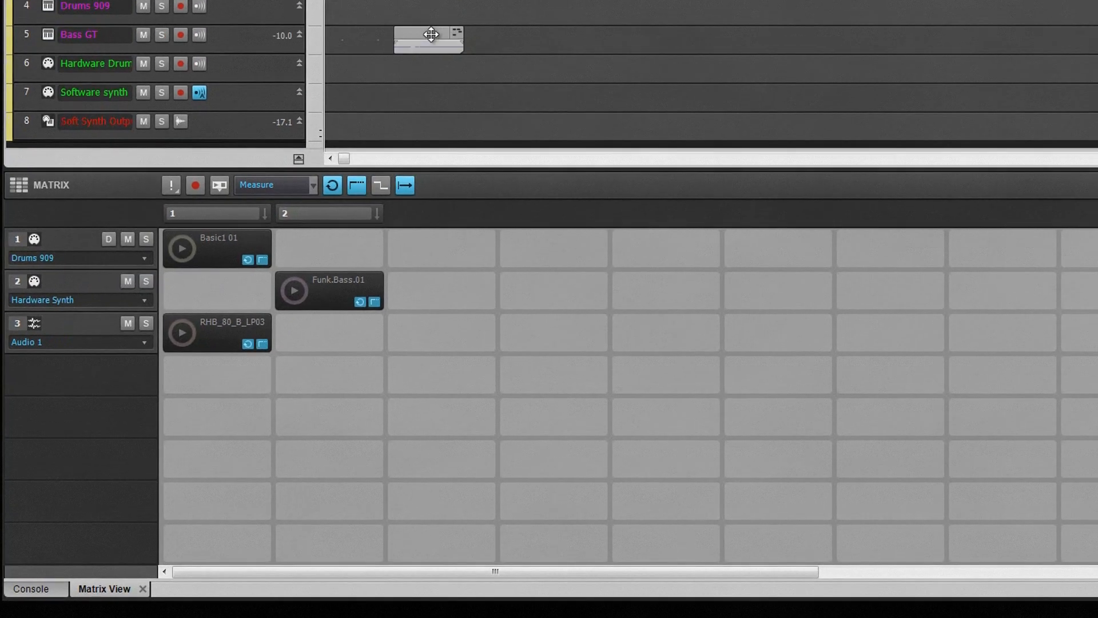
# - Apply trimming to the clip on the Bass GT track and make it a groove-loop clip
pyautogui.rightClick(431, 35)
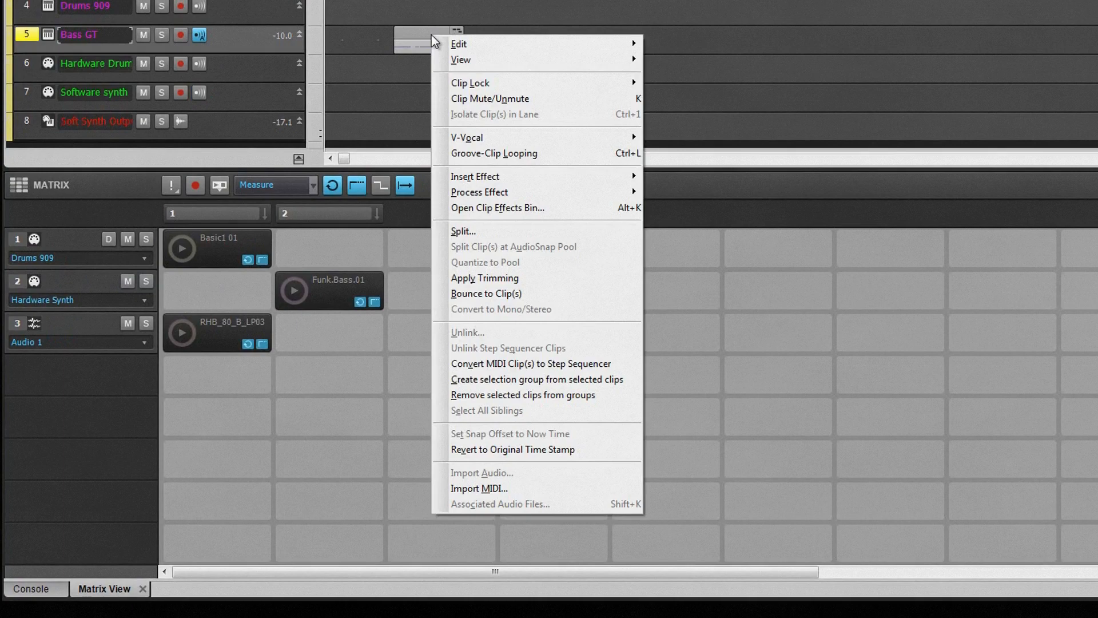
pyautogui.click(479, 277)
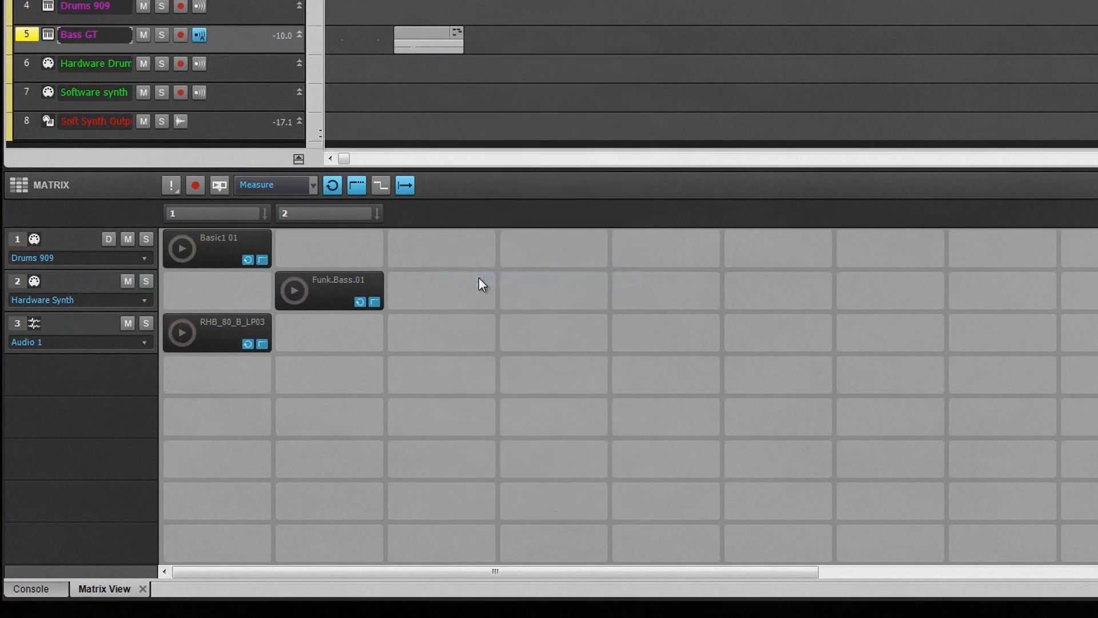
pyautogui.rightClick(432, 36)
pyautogui.click(445, 102)
# - Add the Bass GT clip to row 2, column 3, and copy the Basic1 01 cell into row 1, column 2
pyautogui.moveTo(433, 35); pyautogui.dragTo(453, 290)
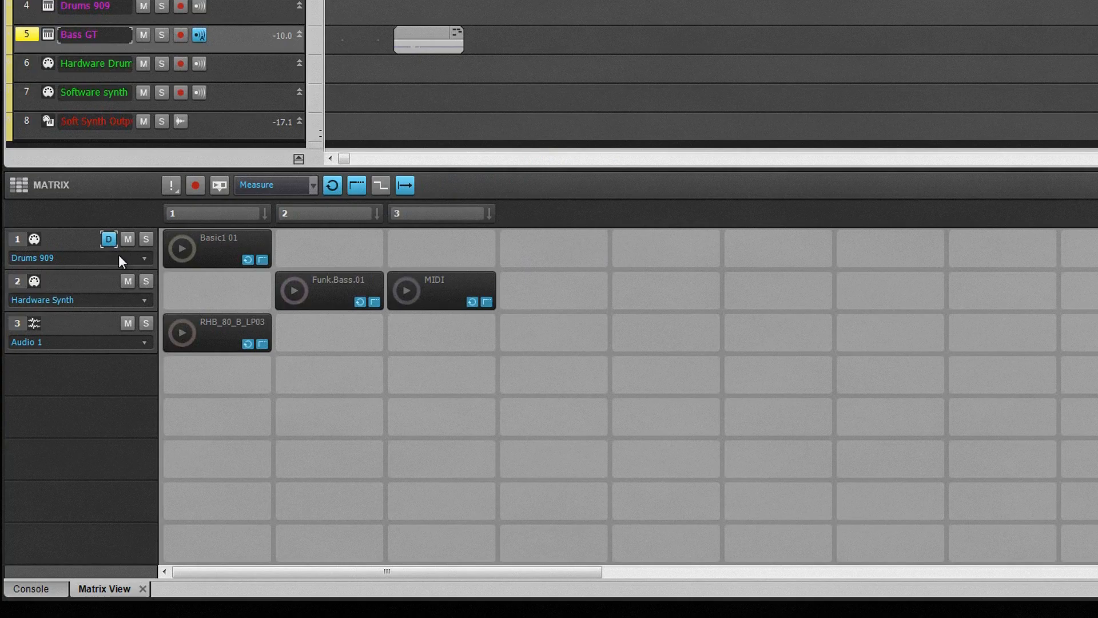
pyautogui.moveTo(223, 245); pyautogui.dragTo(329, 242)
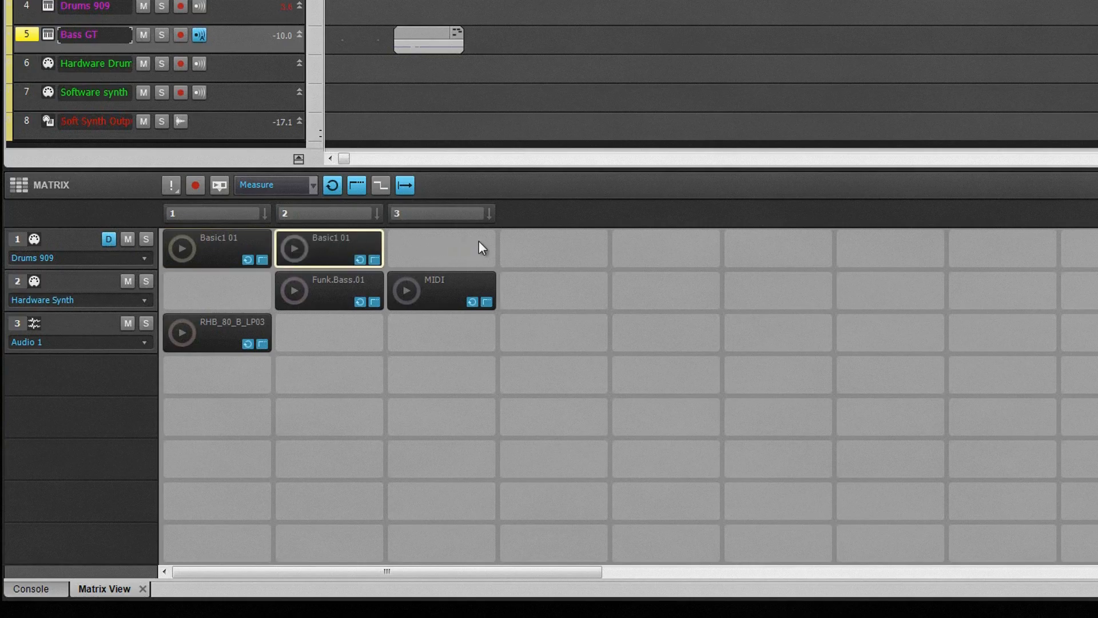
# - Rename the MIDI cell in row 2, column 3 as Bass GT
pyautogui.rightClick(438, 292)
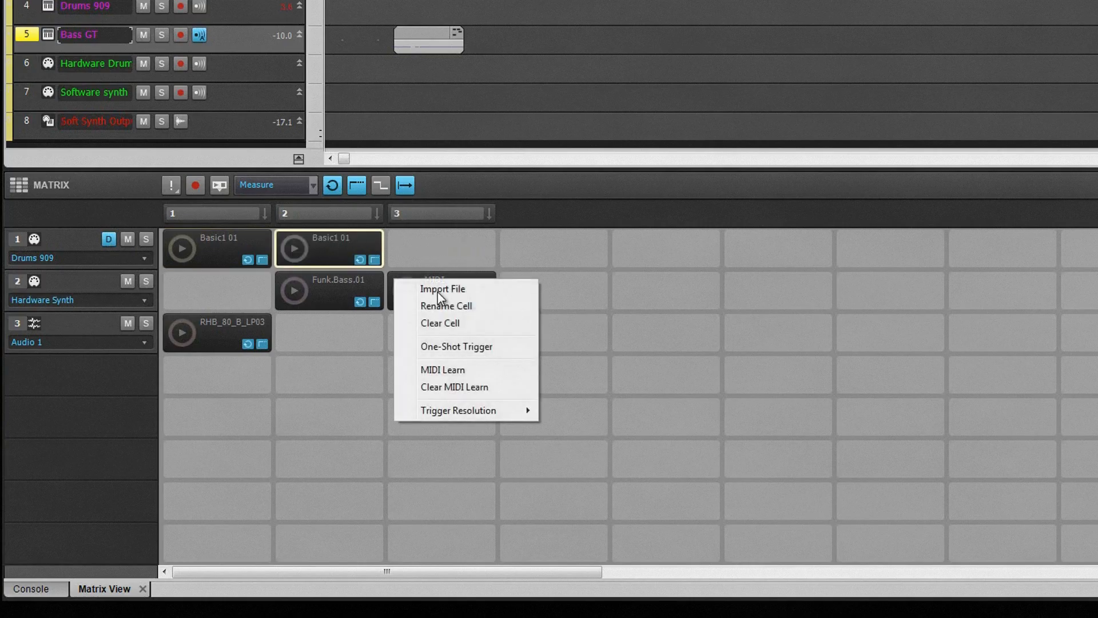
pyautogui.click(437, 307)
pyautogui.write('Bass GT')
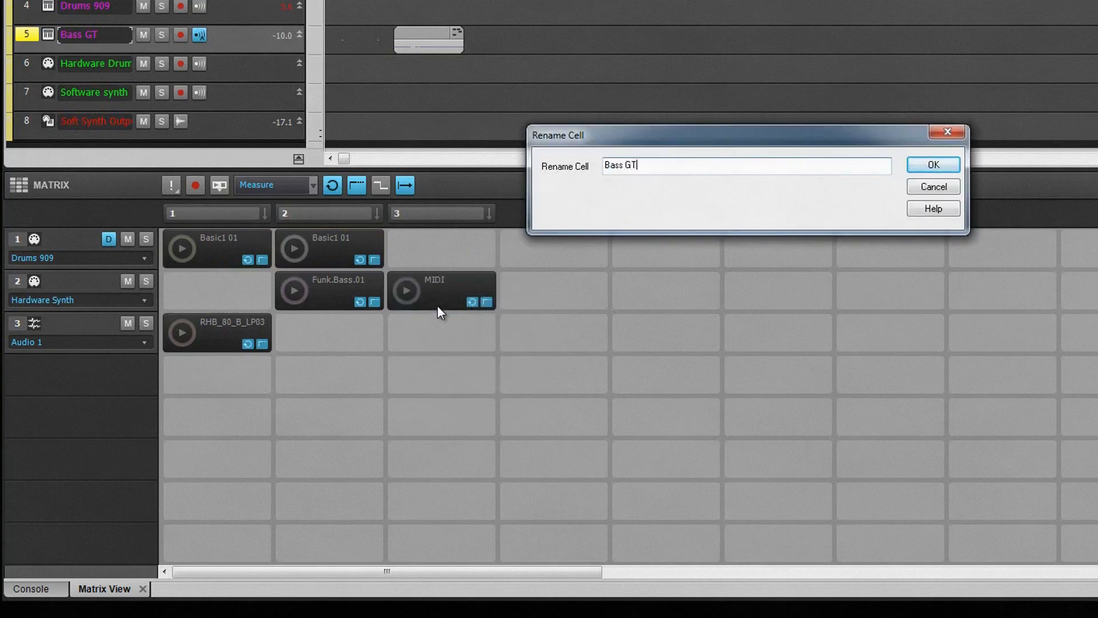
pyautogui.press('Return')
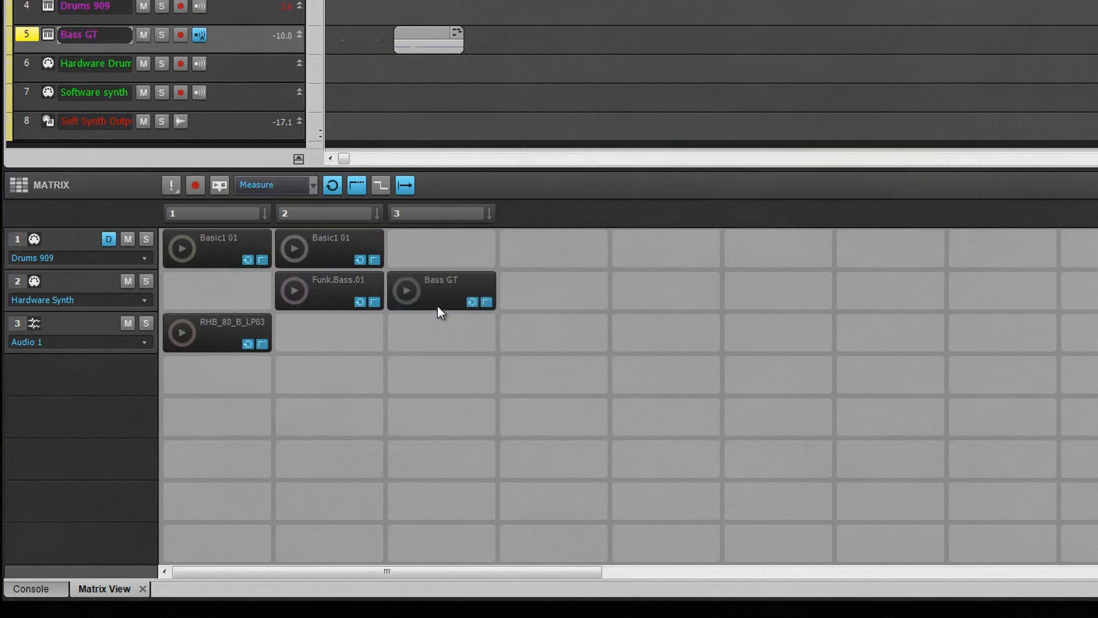
# - Use MIDI Learn to assign a controller trigger to the Basic1 01 cell in column 2
pyautogui.click(327, 247)
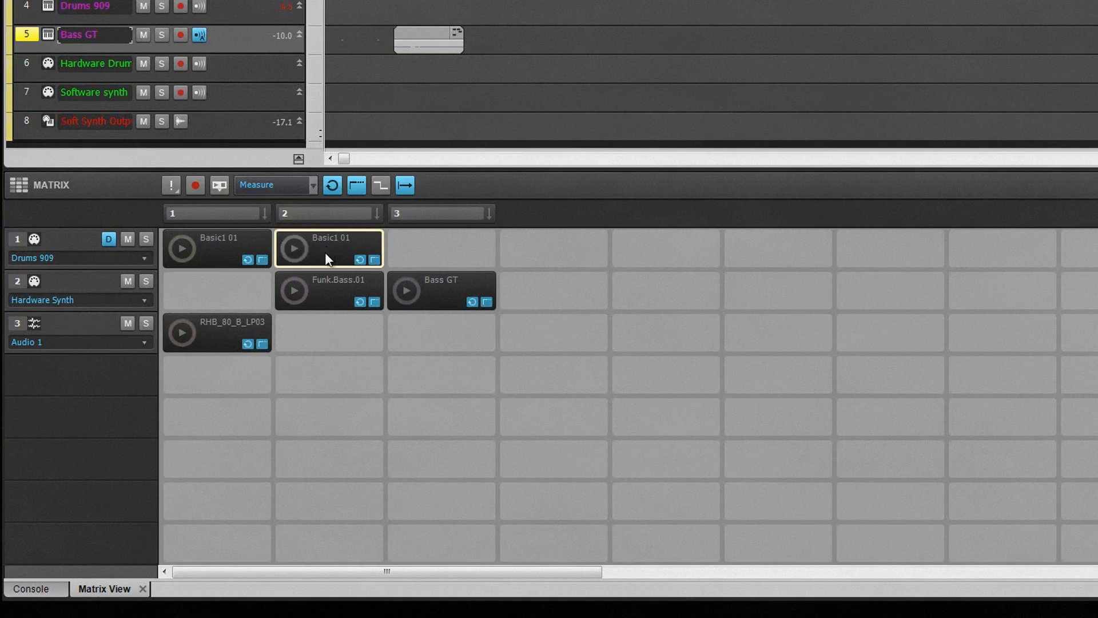
pyautogui.rightClick(326, 252)
pyautogui.click(331, 328)
# - Audition the Basic1 01 cells in columns 1 and 2, adding Funk.Bass.01 to the second one before stopping playback
pyautogui.click(232, 245)
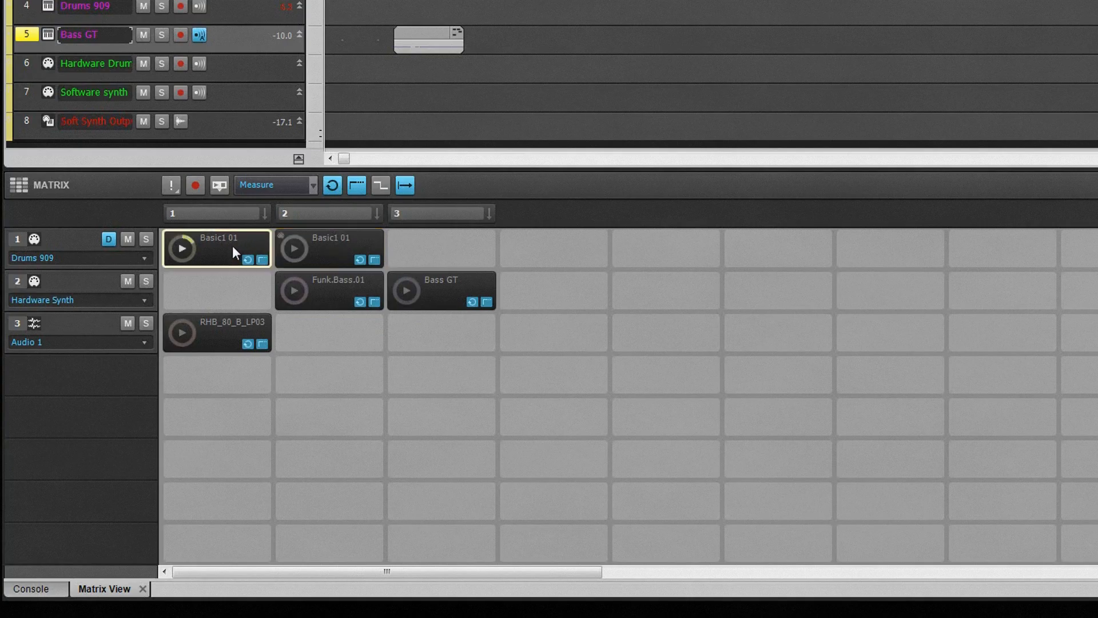
pyautogui.click(338, 264)
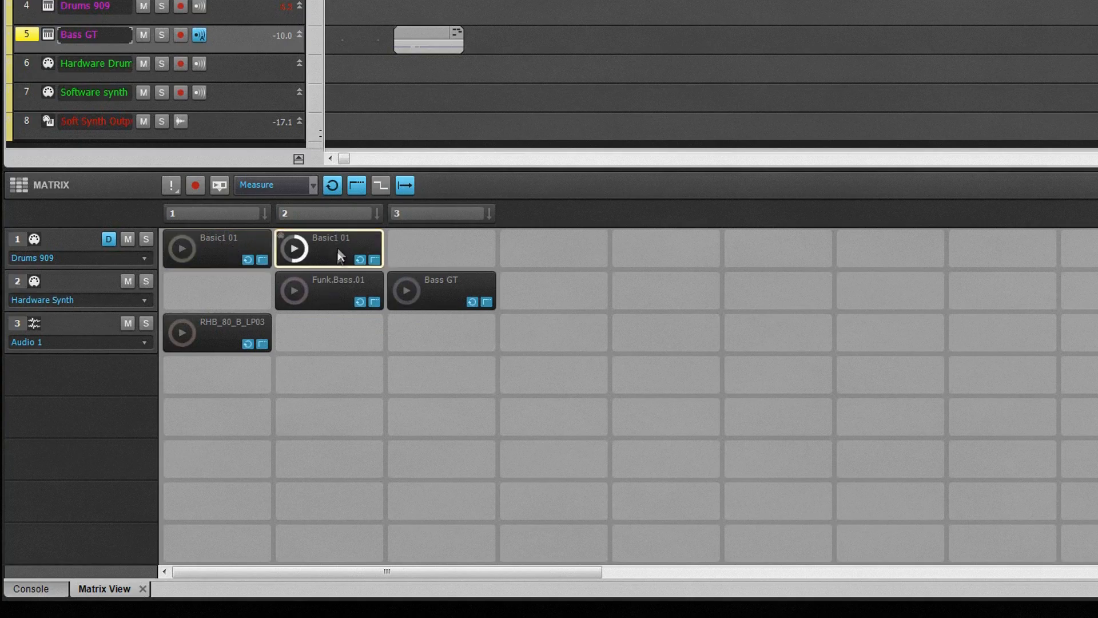
pyautogui.click(331, 289)
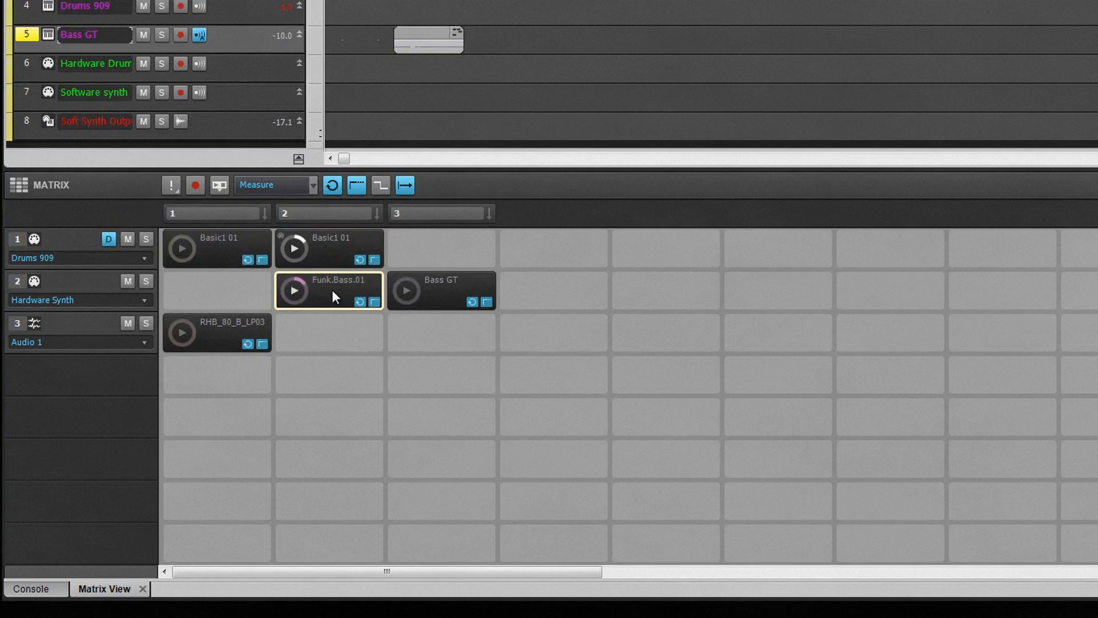
pyautogui.click(335, 251)
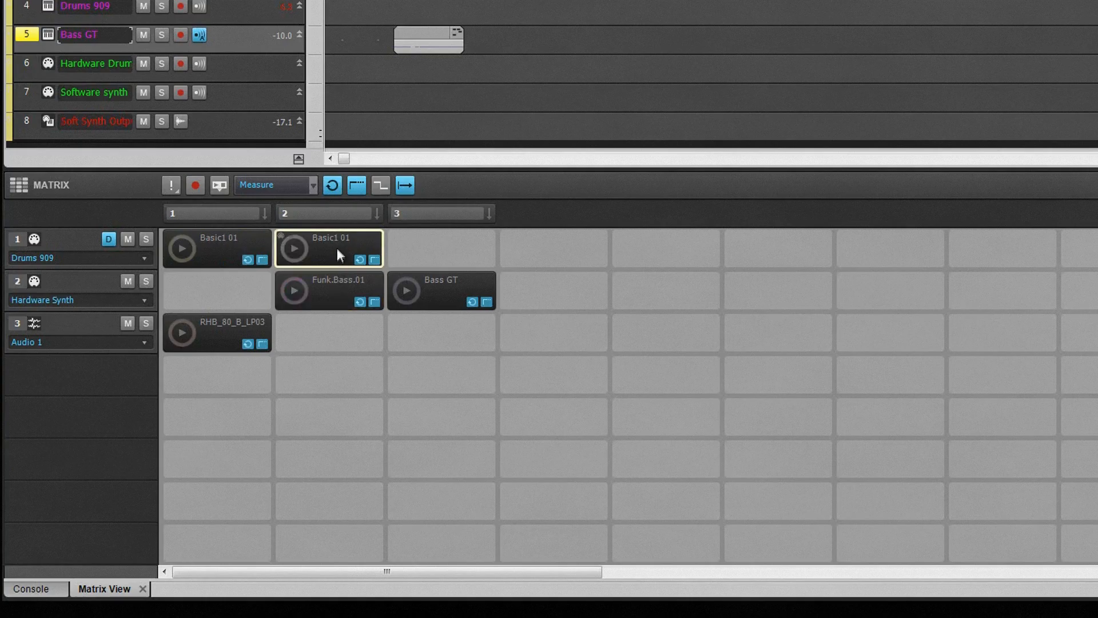
# - Trigger the whole of matrix columns 1 and 2, and view the options available for column 1
pyautogui.click(227, 214)
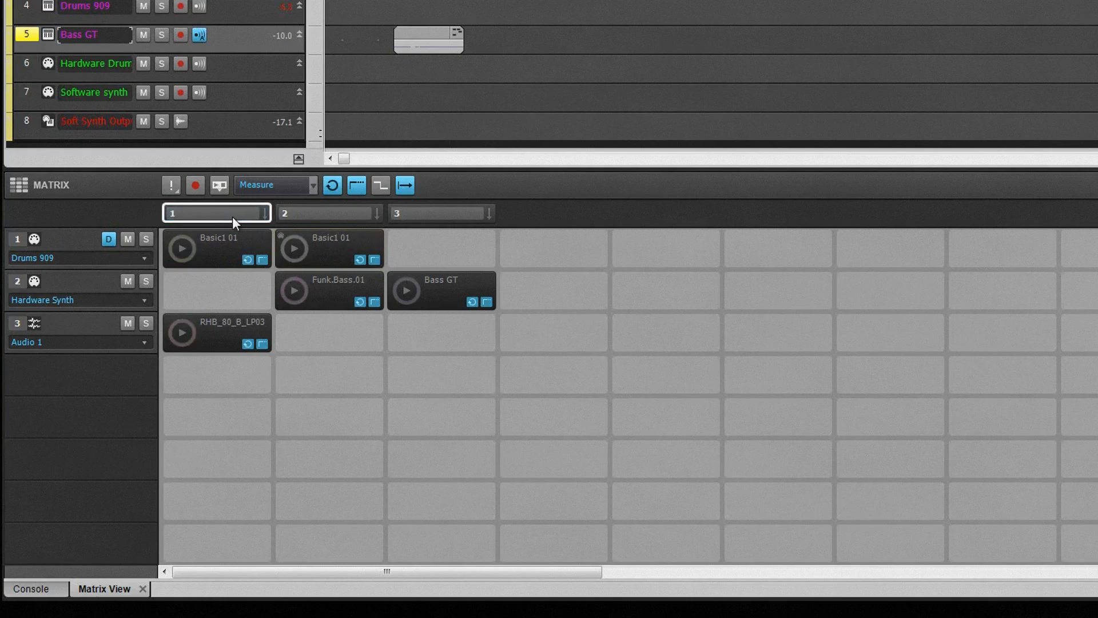
pyautogui.rightClick(216, 213)
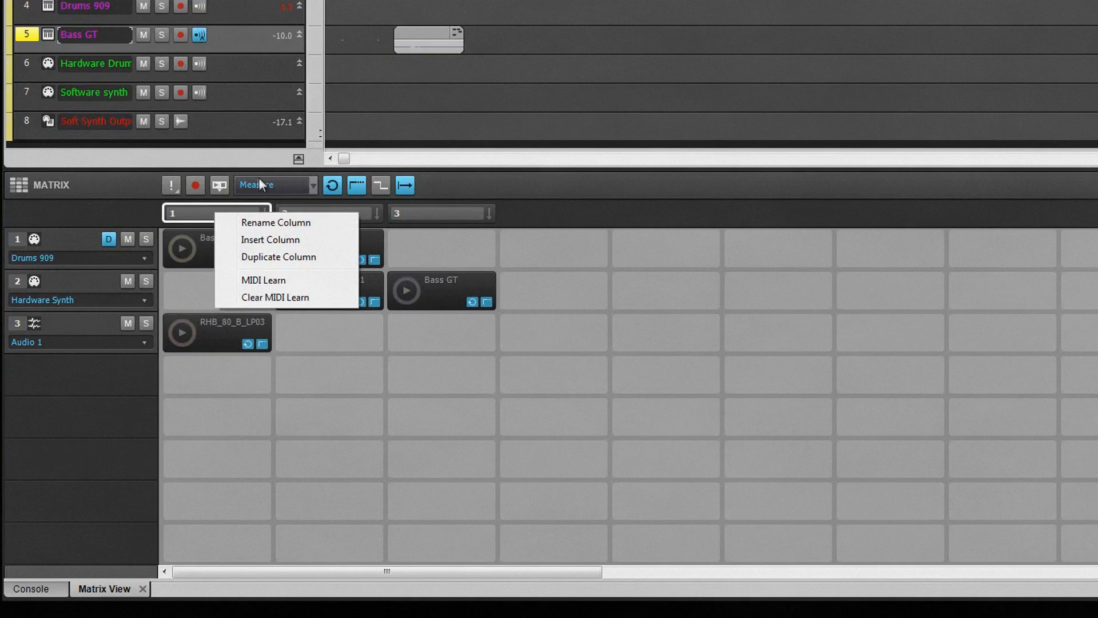
pyautogui.press('Escape')
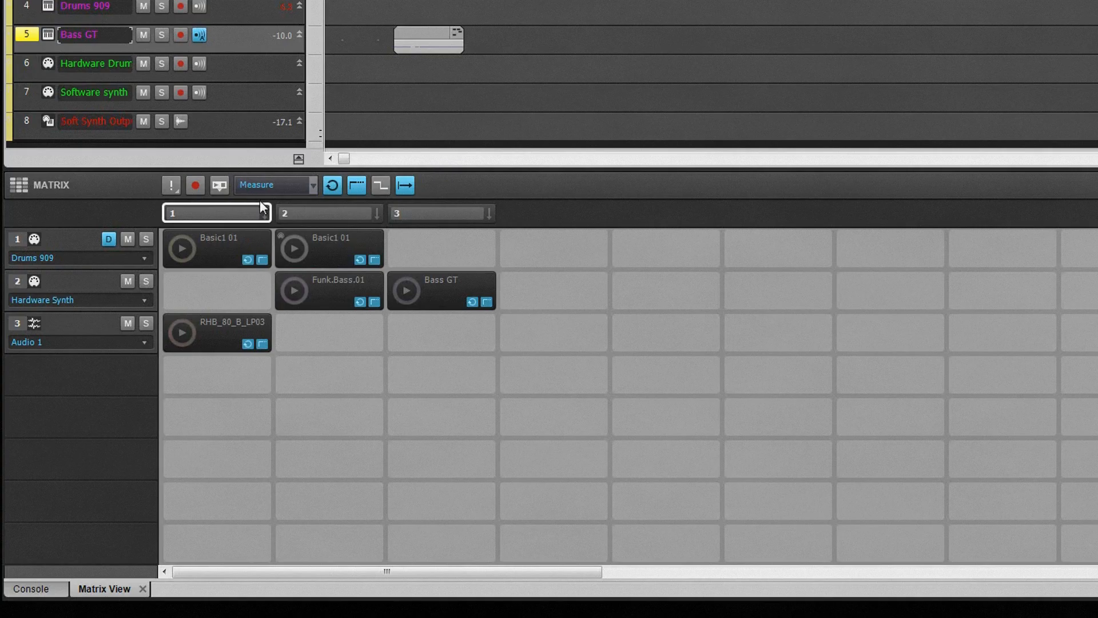
pyautogui.click(330, 215)
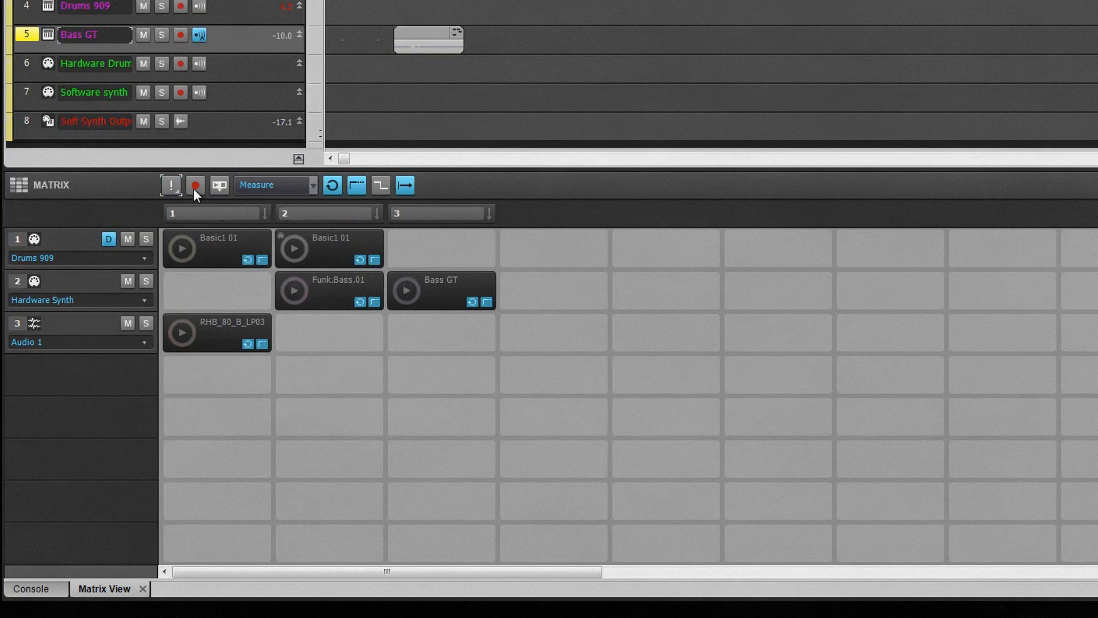
# - View the global trigger resolutions, and try the loop toggle and momentary trigger mode with the Basic1 01 cell in column 2
pyautogui.click(313, 185)
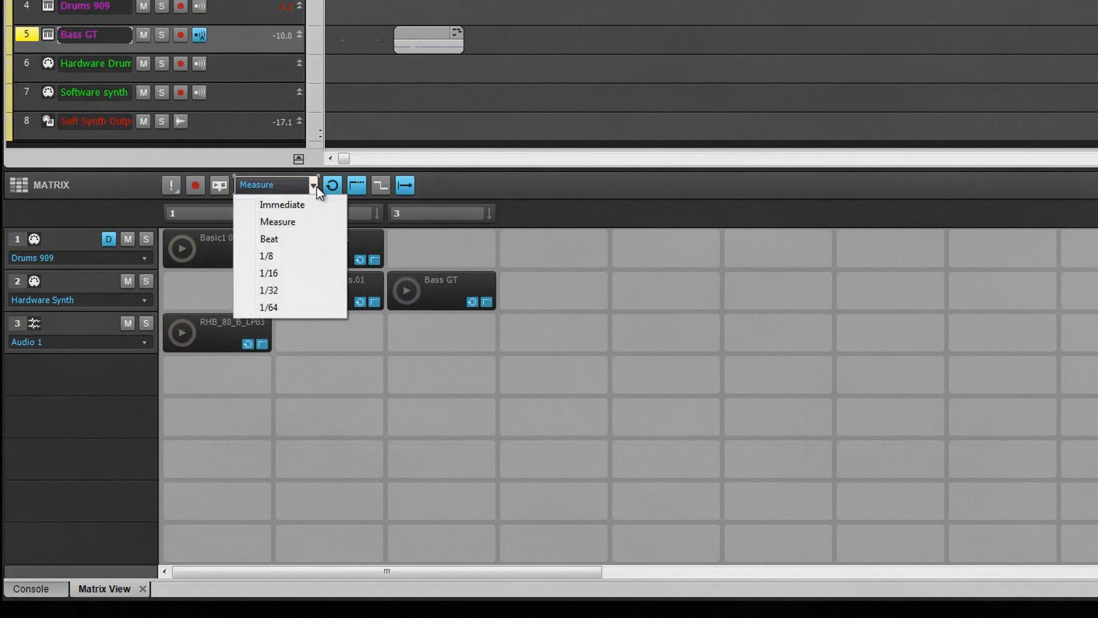
pyautogui.click(491, 186)
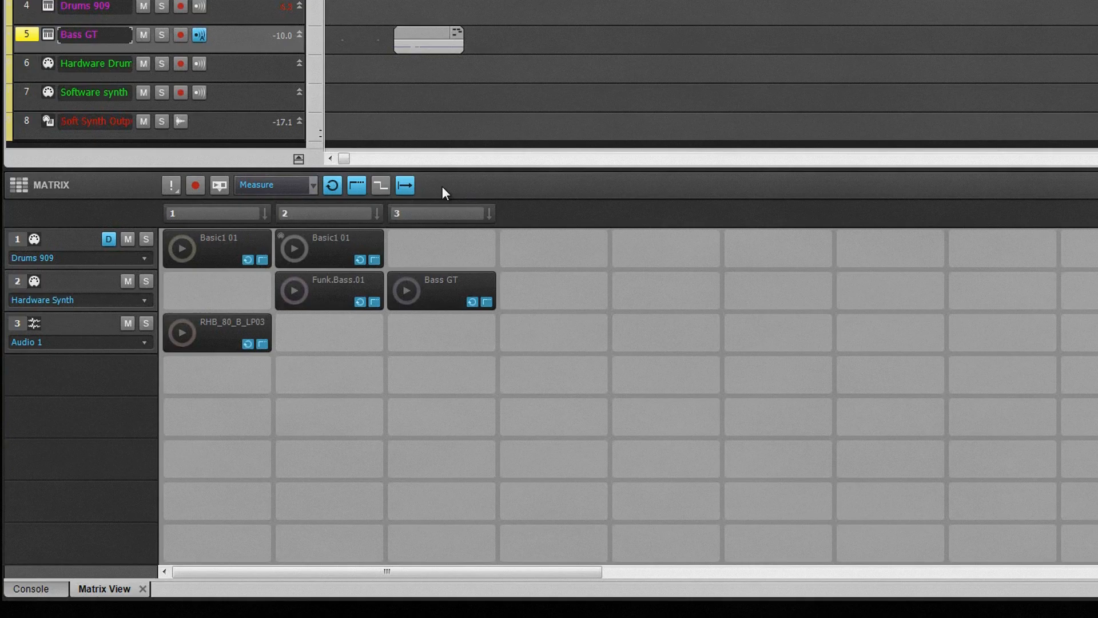
pyautogui.click(332, 186)
pyautogui.click(335, 189)
pyautogui.click(329, 251)
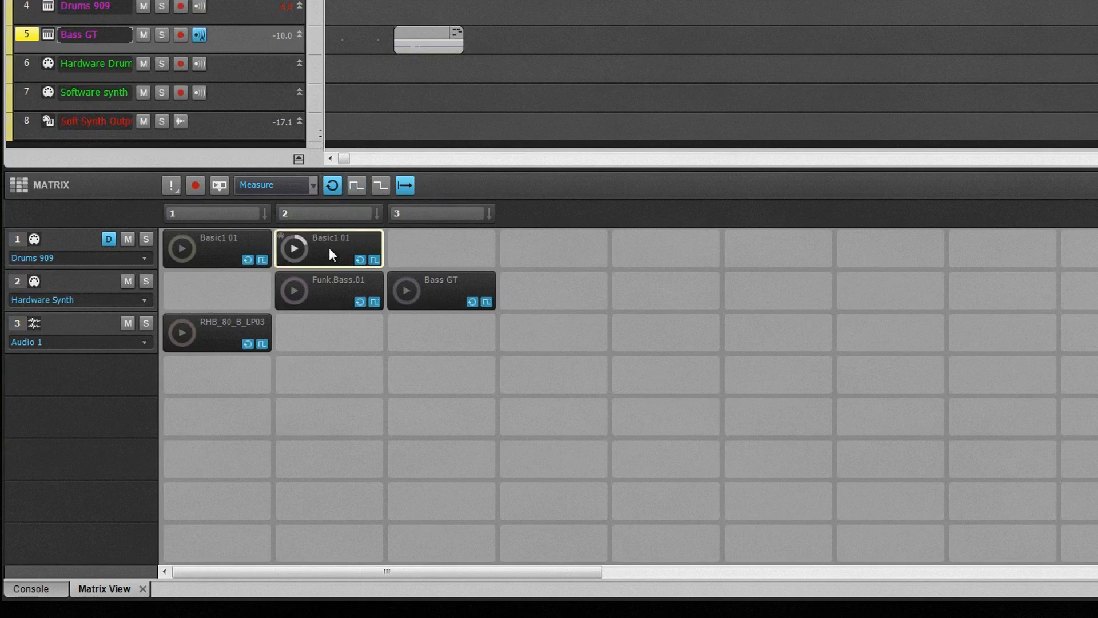
pyautogui.click(357, 186)
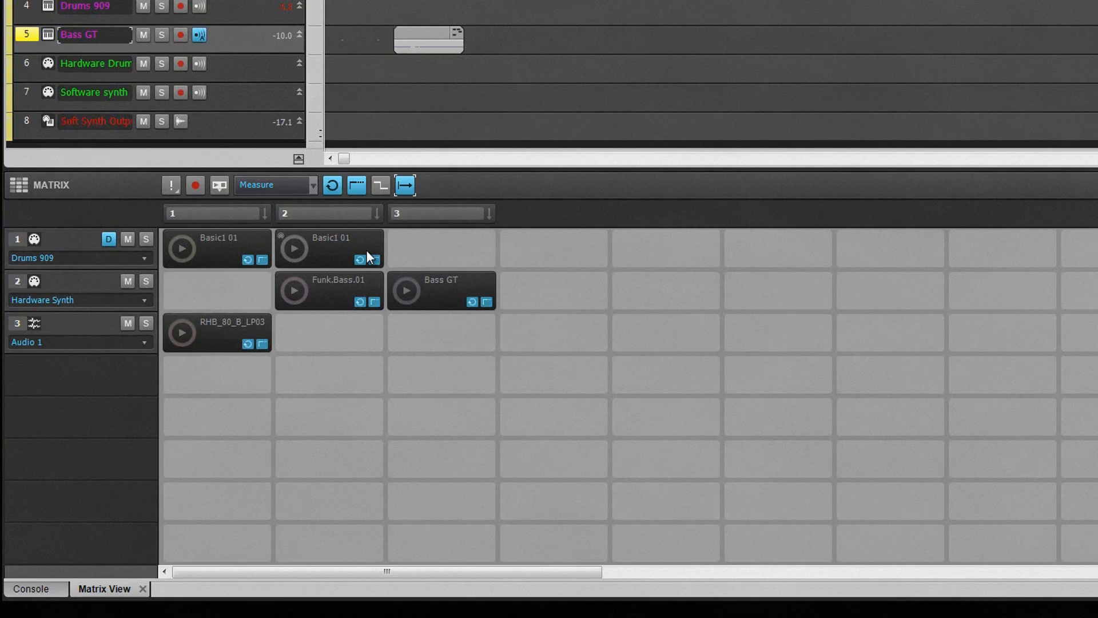
# - Set the trigger resolution of the Funk.Bass.01 cell to Beat
pyautogui.rightClick(327, 298)
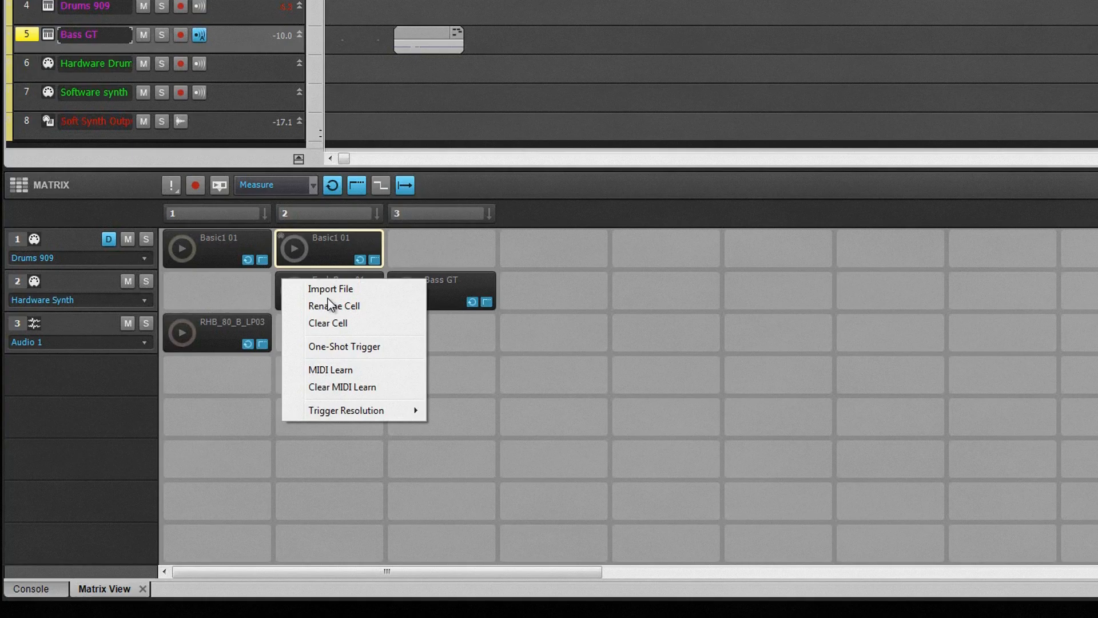
pyautogui.moveTo(353, 413)
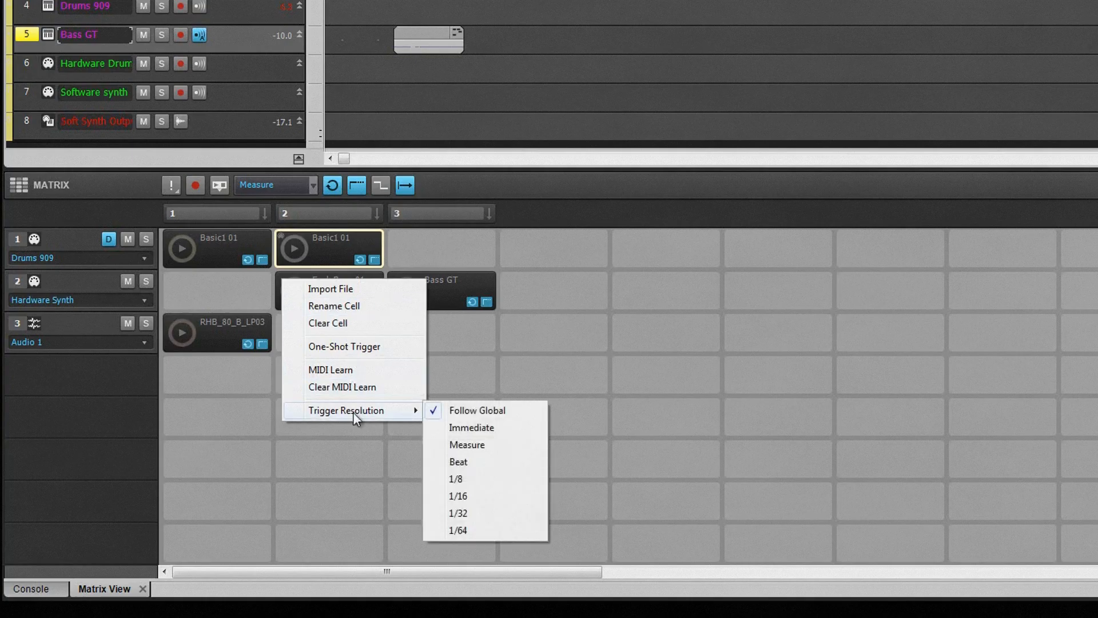
pyautogui.click(464, 463)
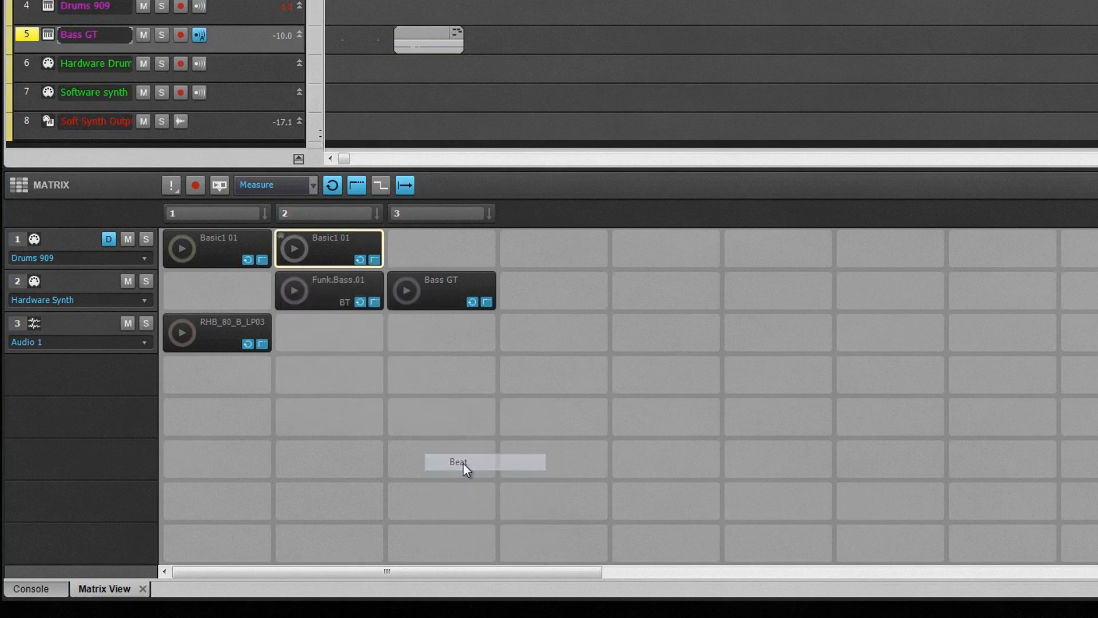
# - Check the Funk.Bass.01 cell's loop toggle, and view the Matrix View's MIDI control and Matrix Options without changing any settings
pyautogui.click(360, 302)
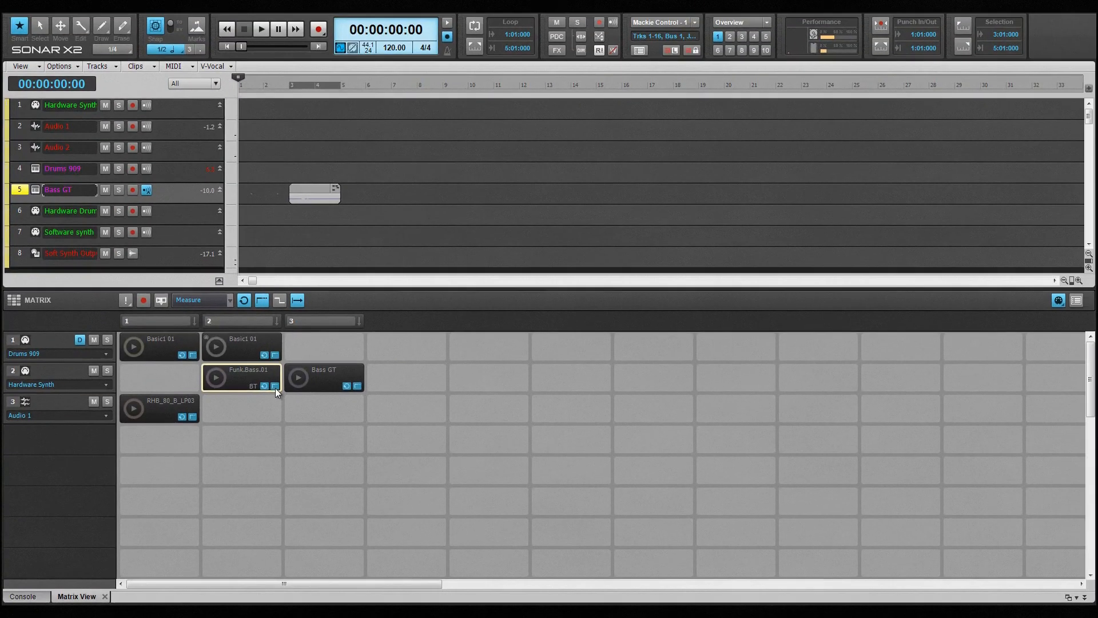
pyautogui.click(1061, 303)
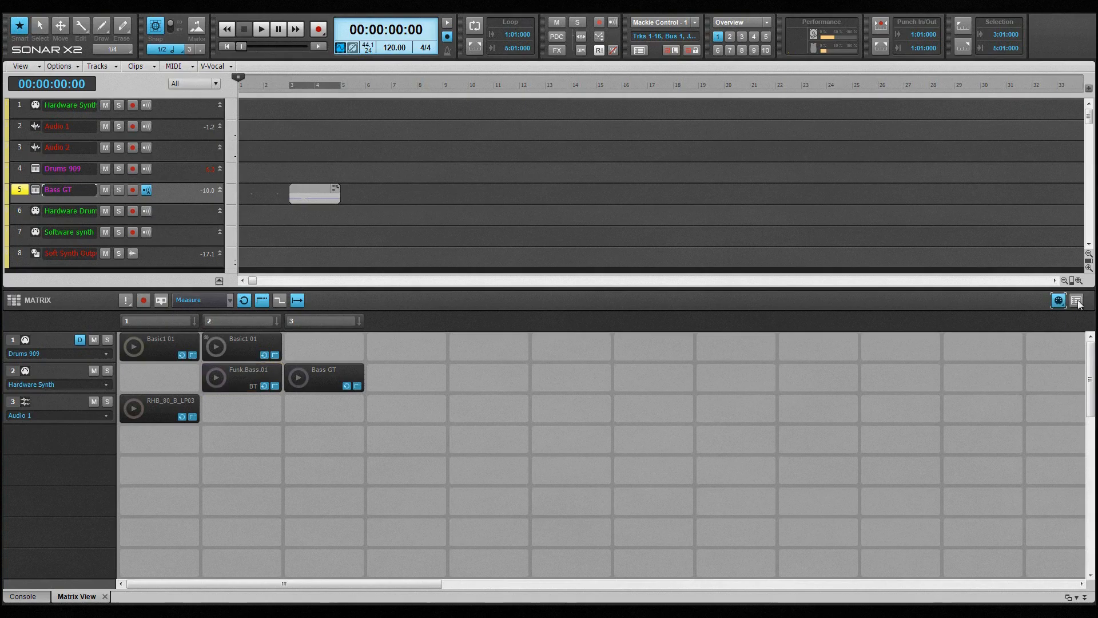
pyautogui.click(1076, 302)
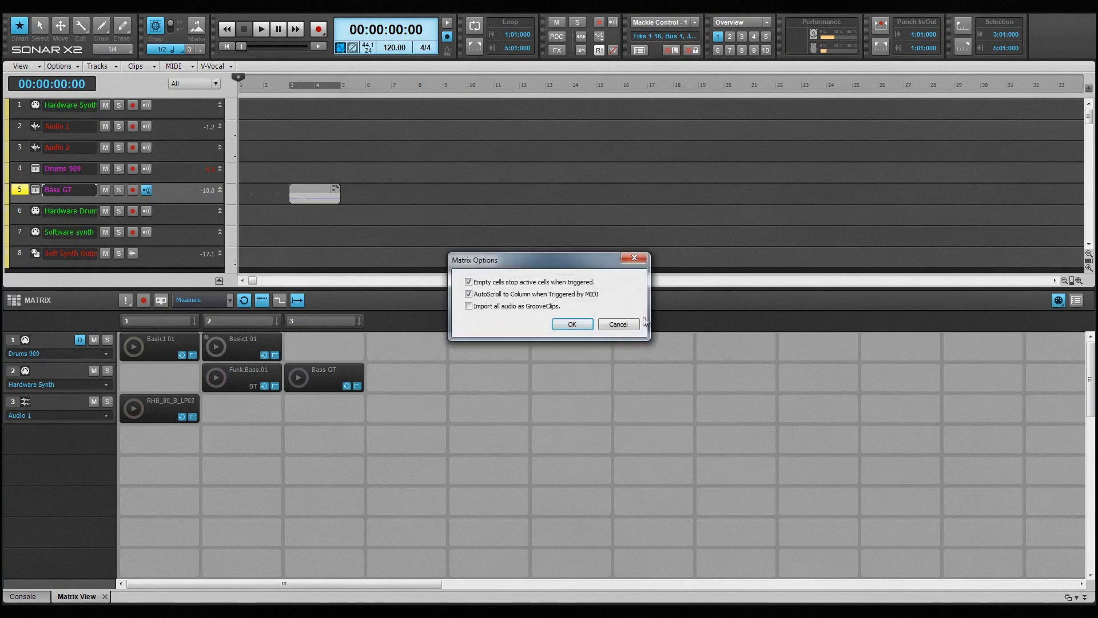
pyautogui.click(623, 325)
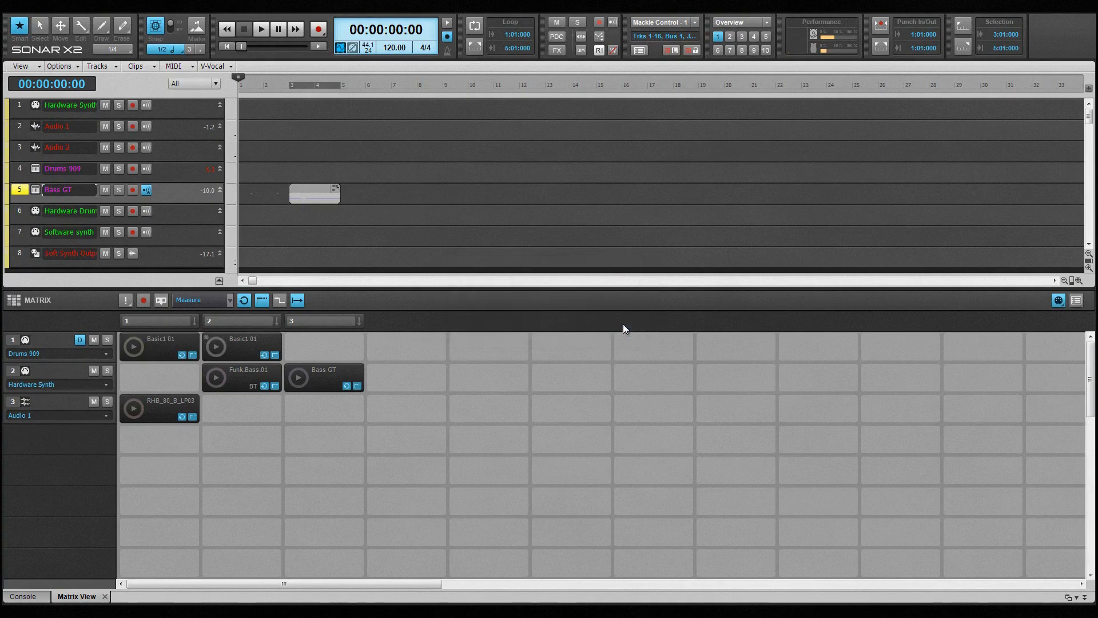
# - Try the Matrix View's trigger hold toggle on and off, and enable capturing of the matrix performance
pyautogui.click(161, 300)
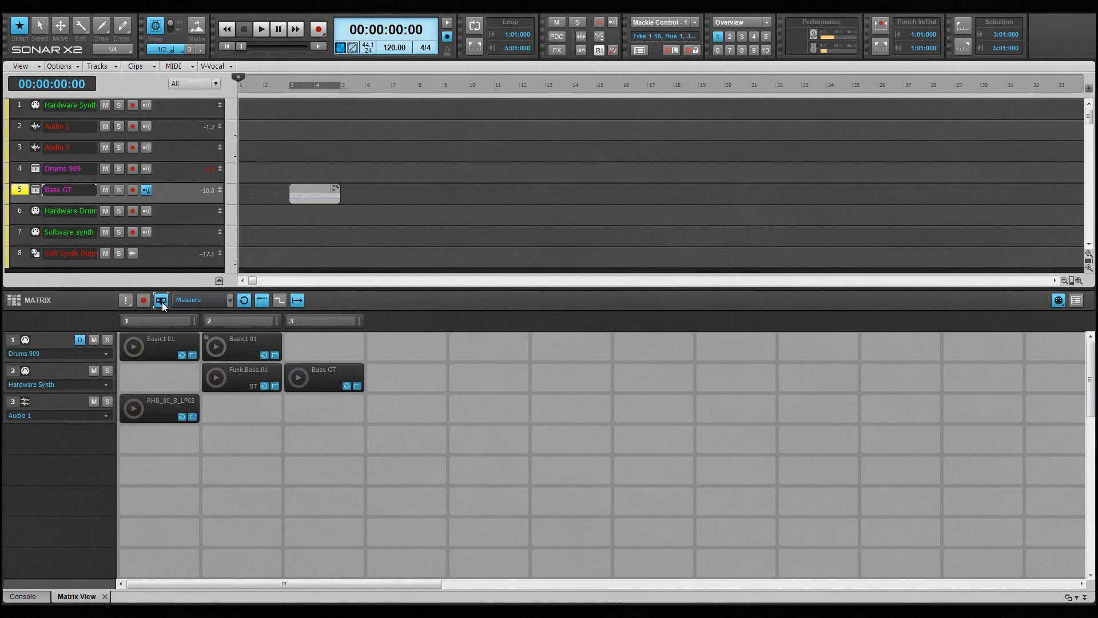
pyautogui.click(162, 300)
pyautogui.click(143, 300)
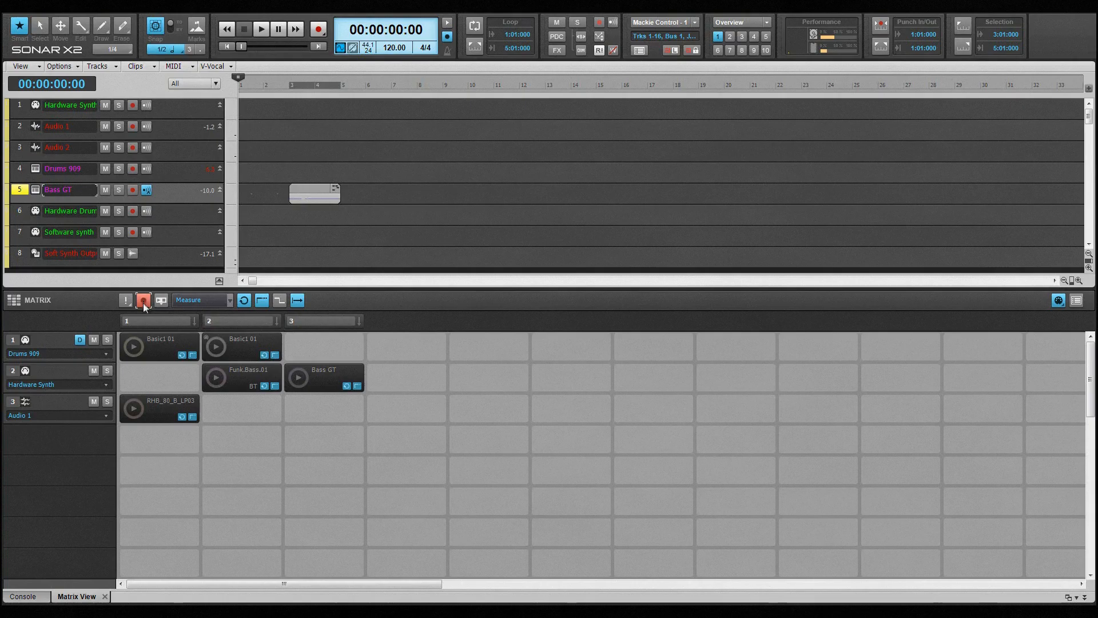